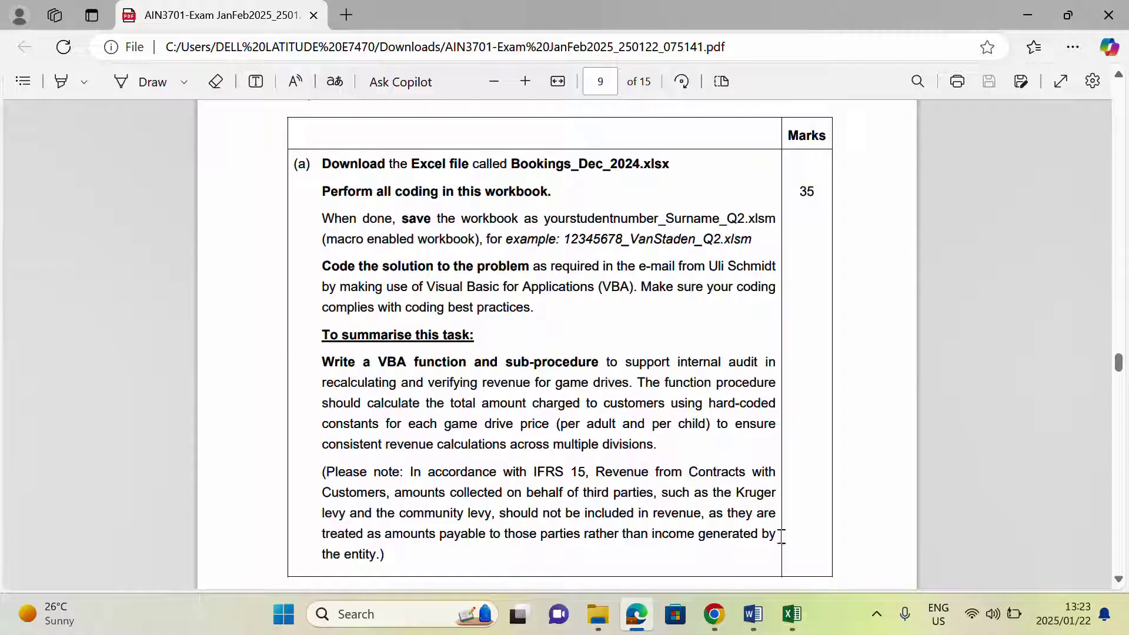
Scroll the exam PDF down to page 10, showing the column M and N sub-procedure requirements.
left_click(1118, 580)
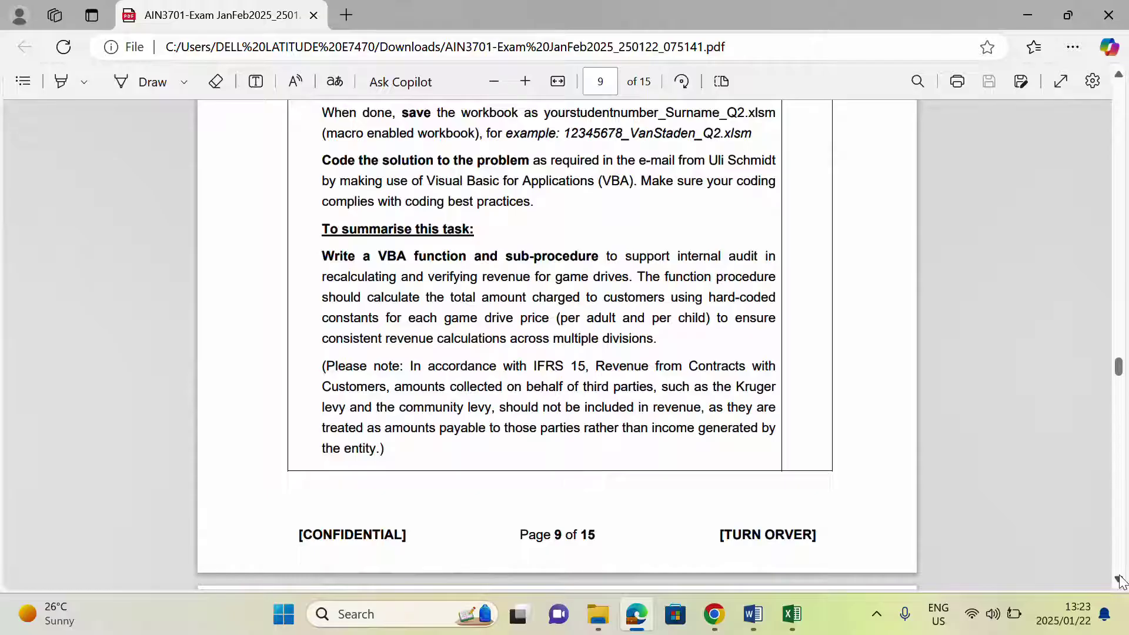
left_click(1119, 580)
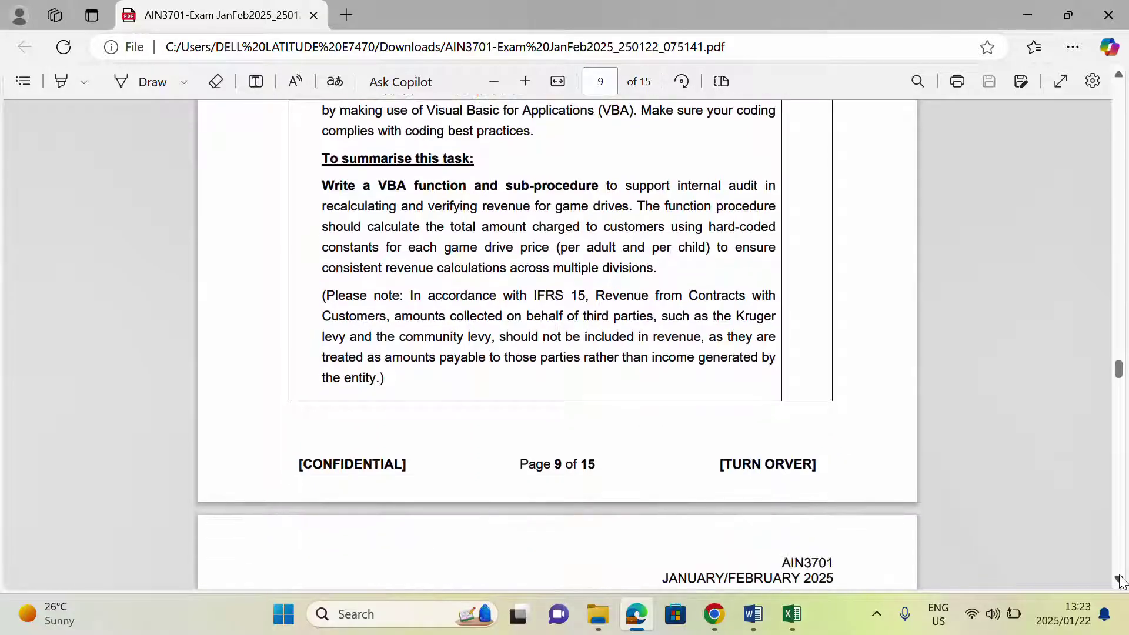
left_click(1118, 580)
left_click(1119, 581)
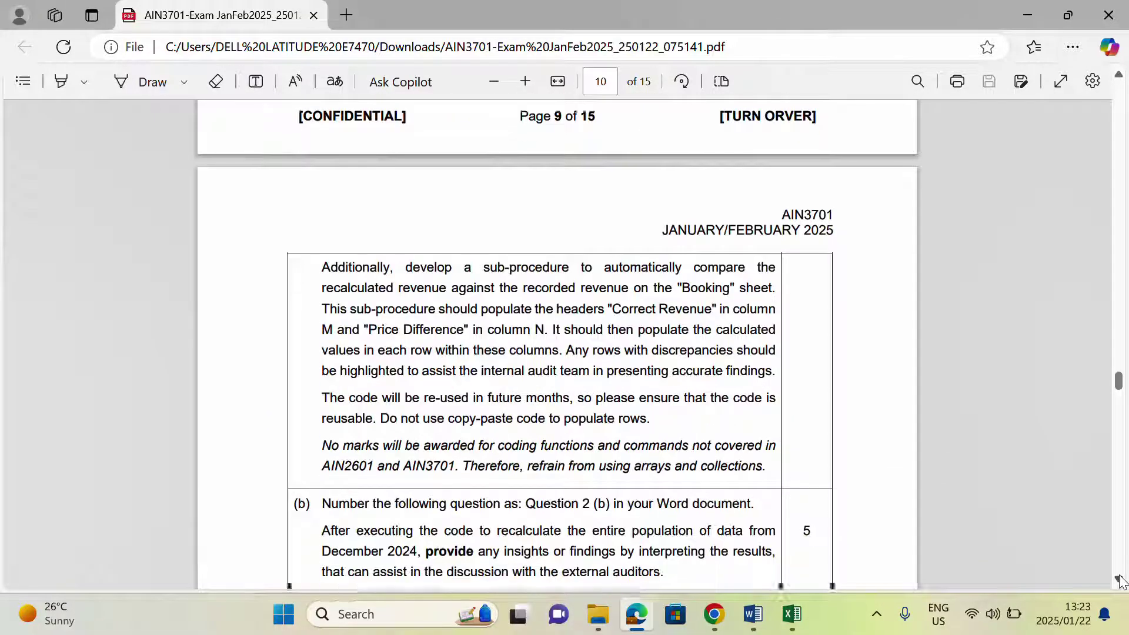
left_click(1119, 580)
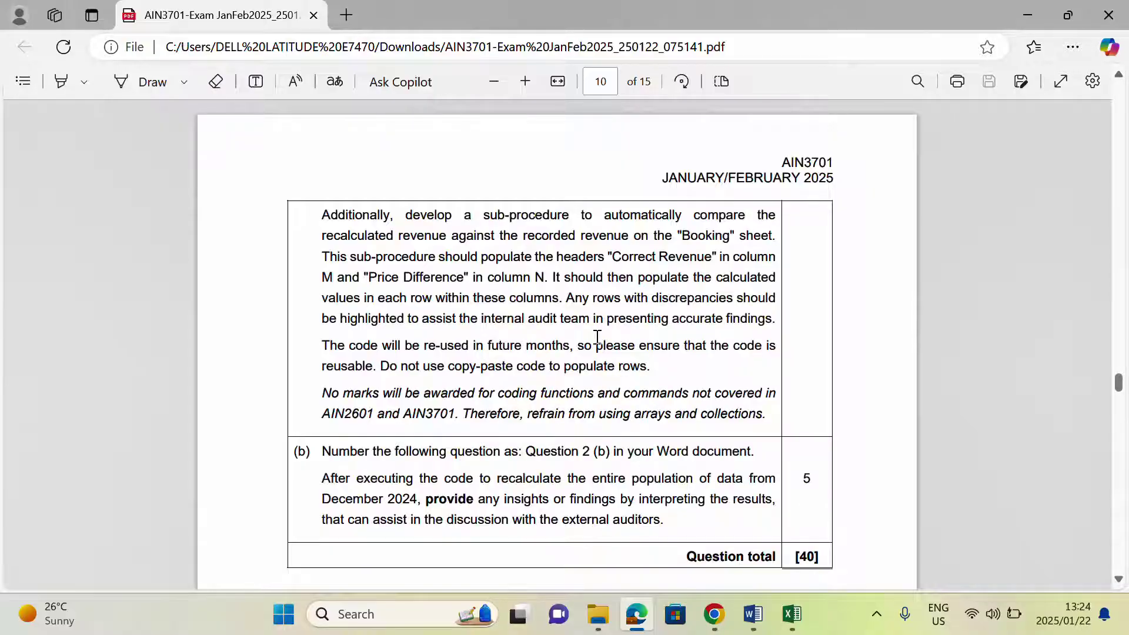
Switch from the exam PDF in Edge to the Bookings_Dec_2024 workbook in Excel.
left_click(791, 615)
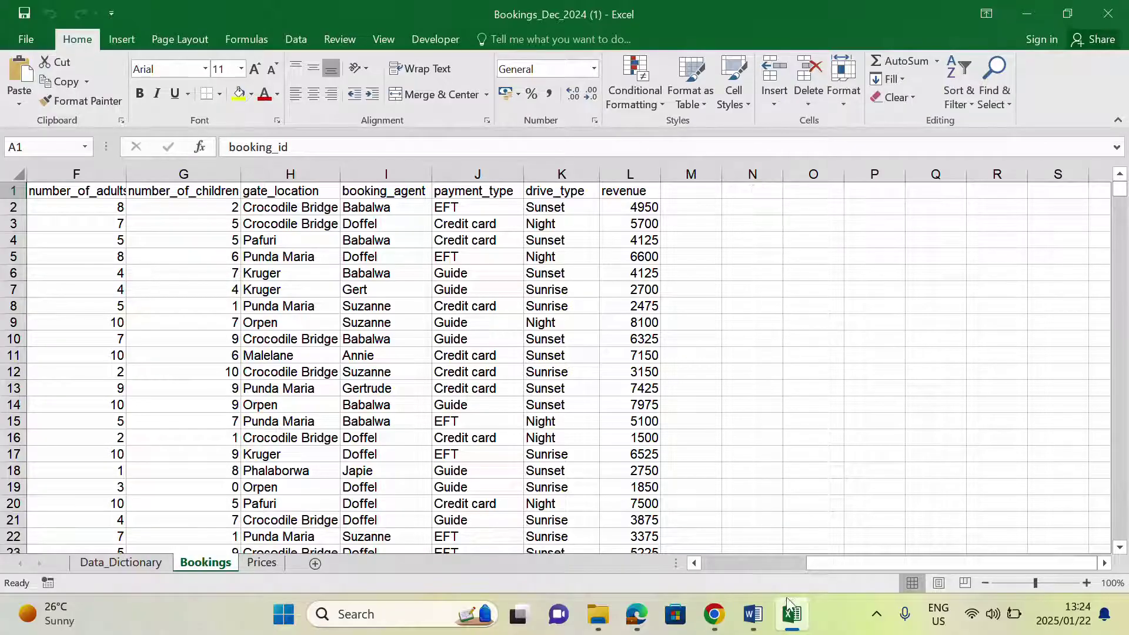
Toggle between the Bookings sheet and page 10 of the exam PDF to compare them.
left_click(792, 615)
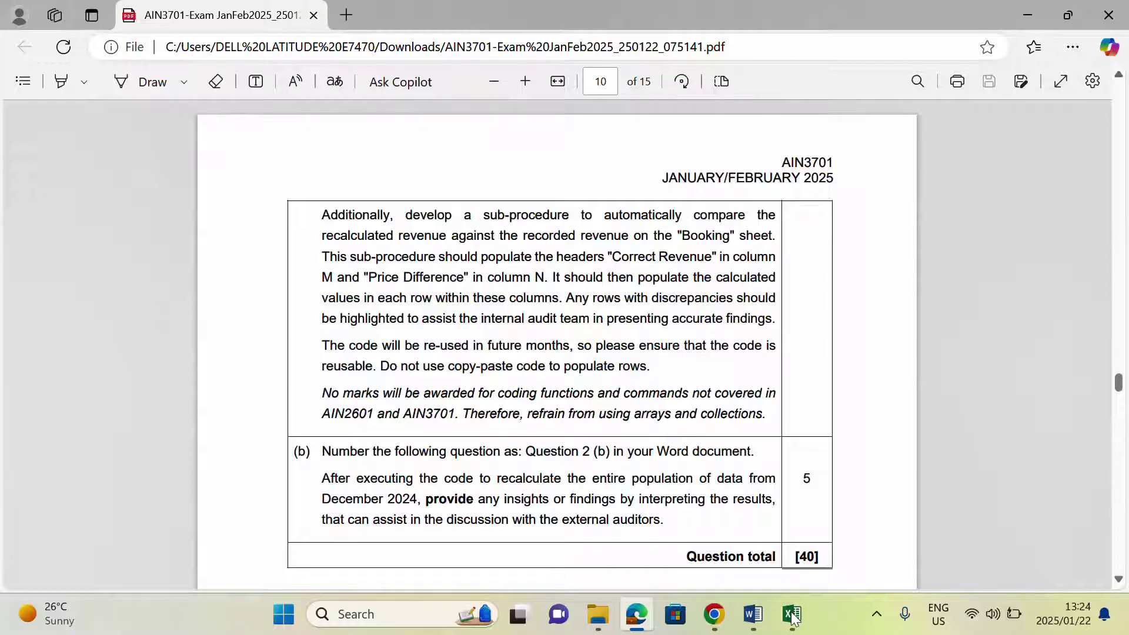
left_click(792, 616)
left_click(791, 616)
left_click(792, 615)
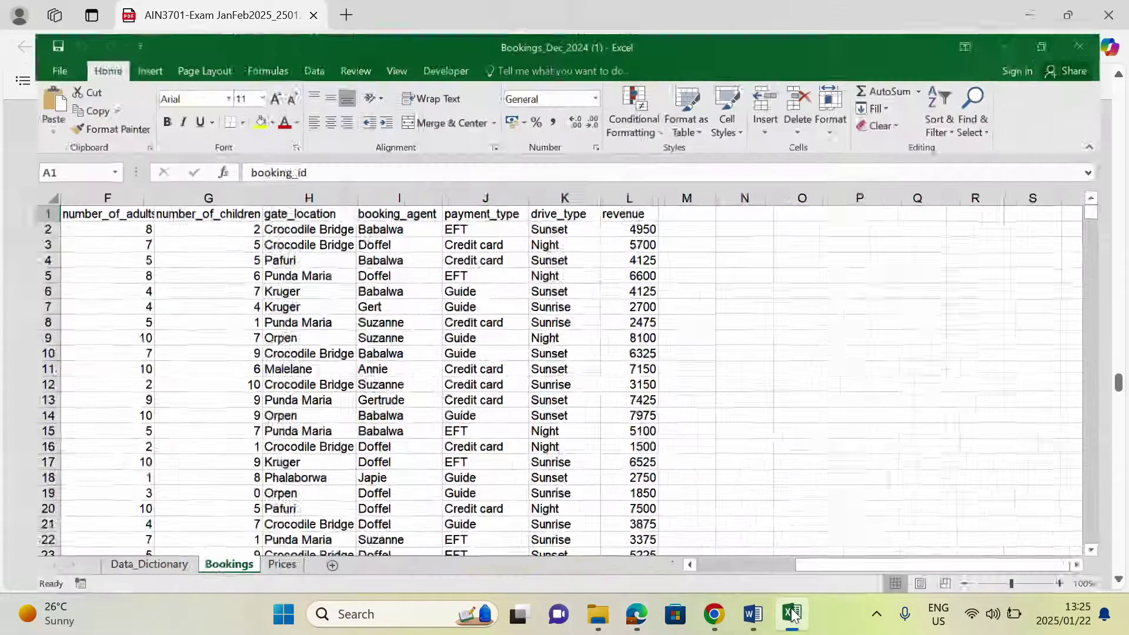
left_click(792, 614)
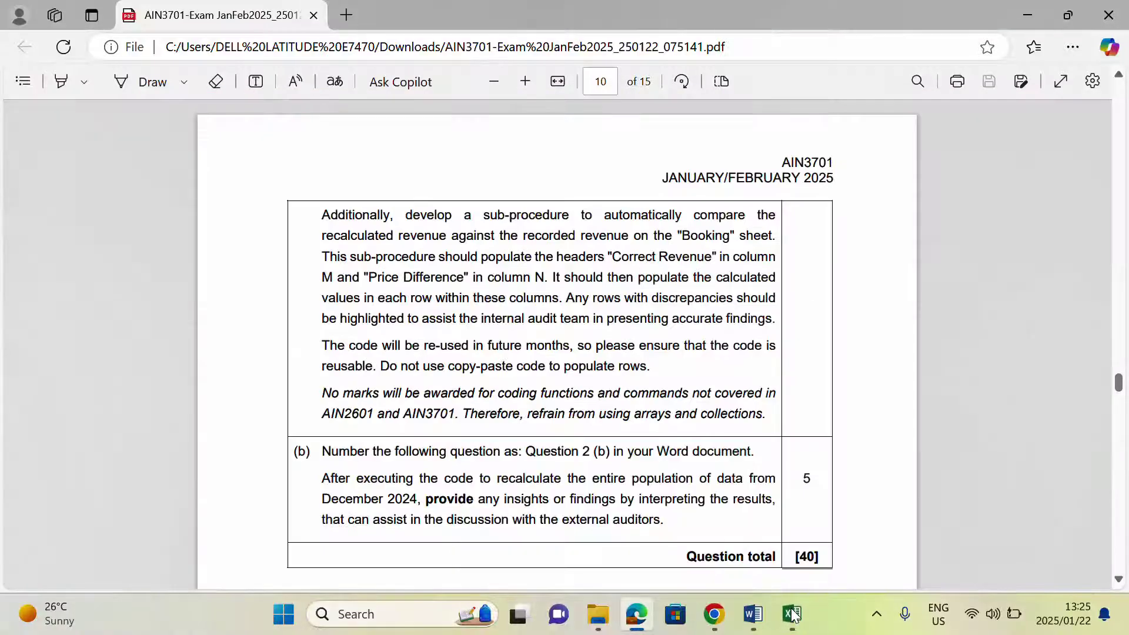
left_click(792, 614)
left_click(792, 615)
mouse_move(792, 615)
Bring Bookings_Dec_2024 forward and scroll across the Bookings sheet's columns A through L.
left_click(791, 613)
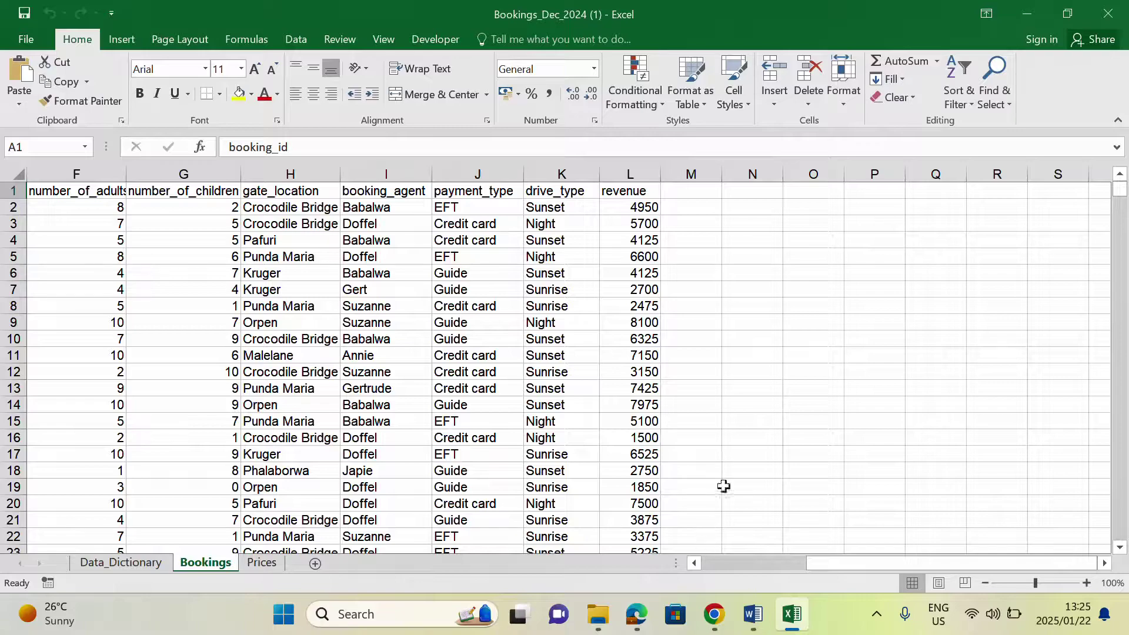
mouse_move(755, 623)
left_click(694, 562)
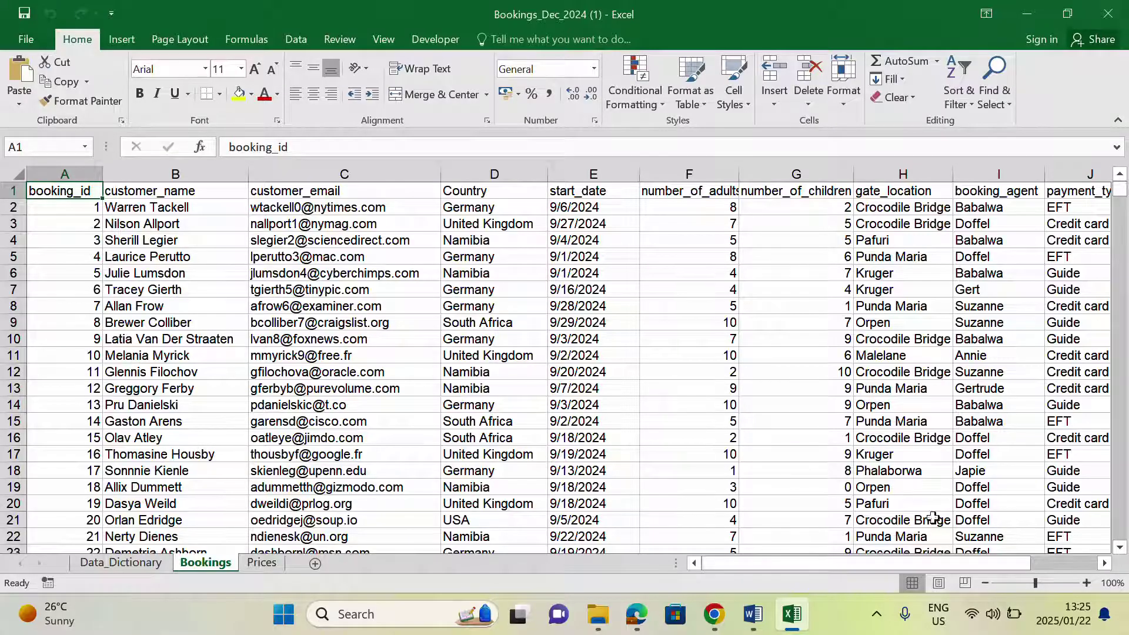
left_click(1104, 563)
left_click(1104, 563)
left_click(1104, 564)
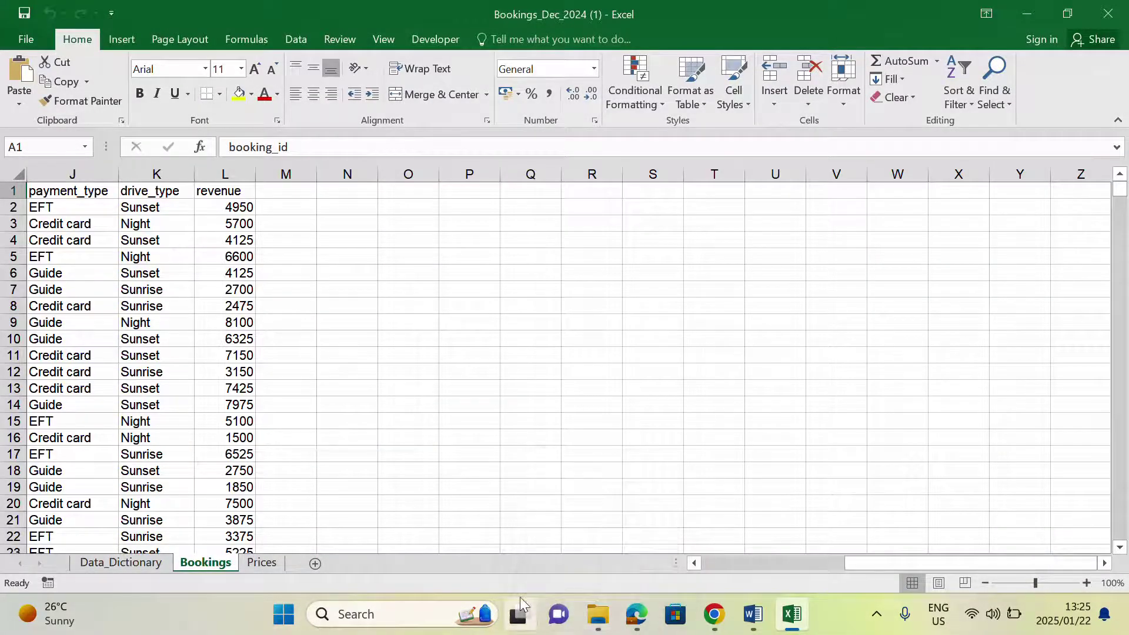
Tick Developer in Customize the Ribbon so the tab is enabled, then show its tools.
mouse_move(519, 597)
right_click(322, 114)
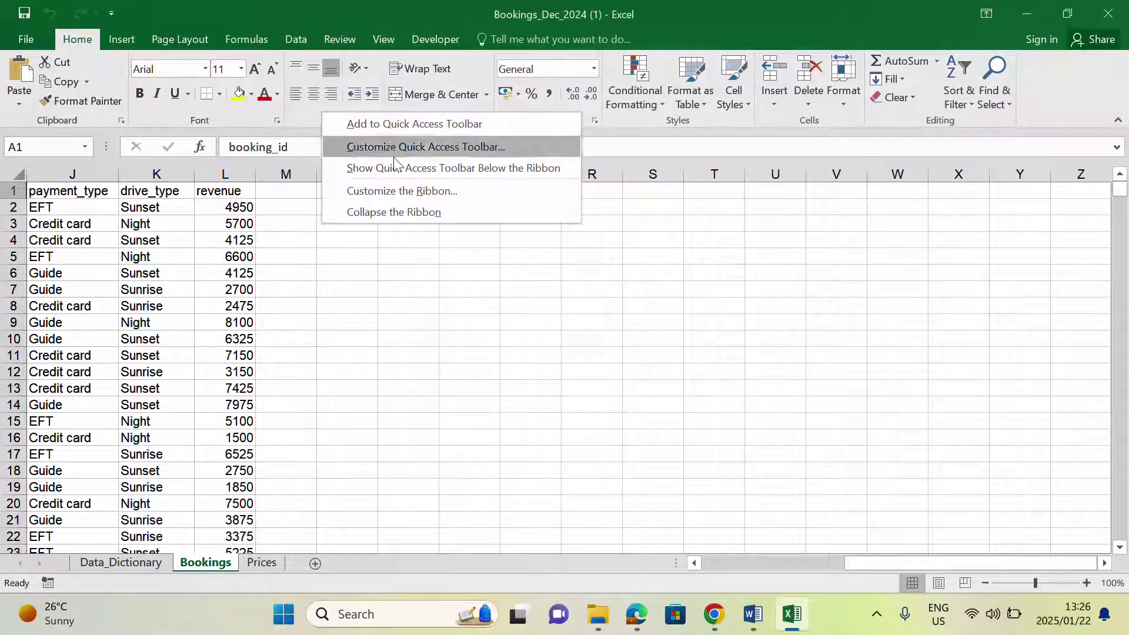
left_click(402, 190)
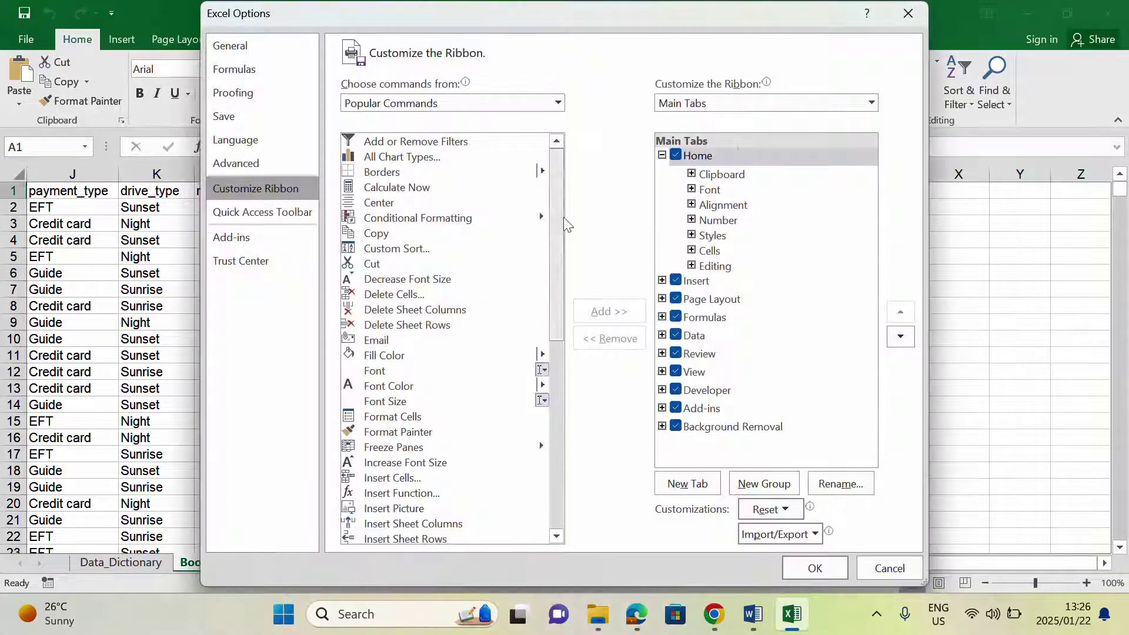
left_click(677, 391)
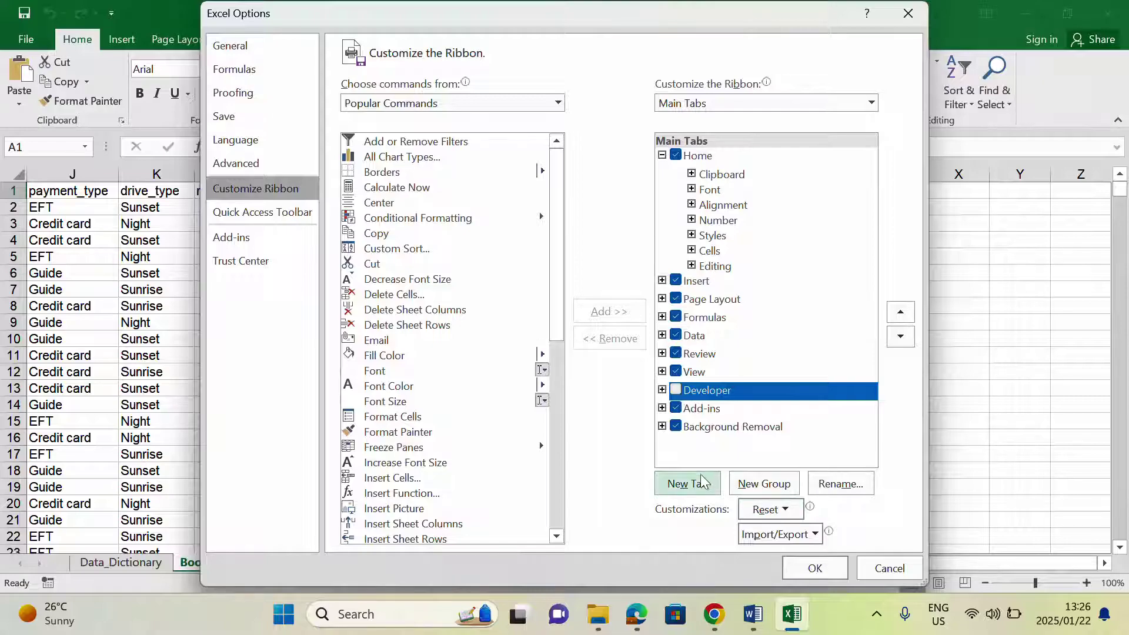
left_click(816, 566)
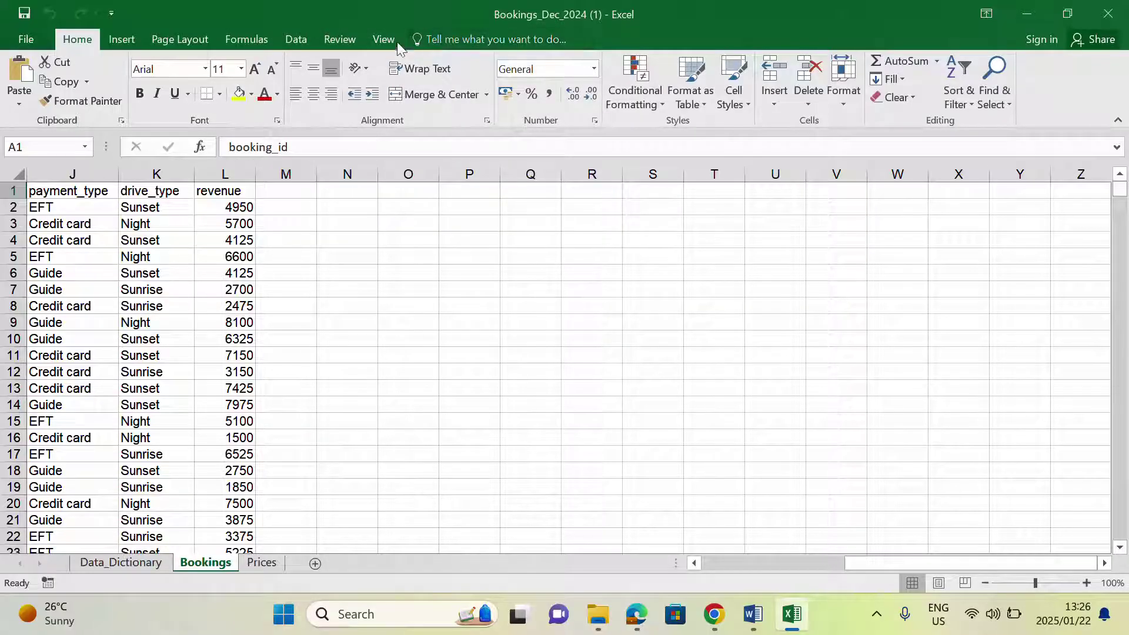
right_click(328, 118)
left_click(418, 196)
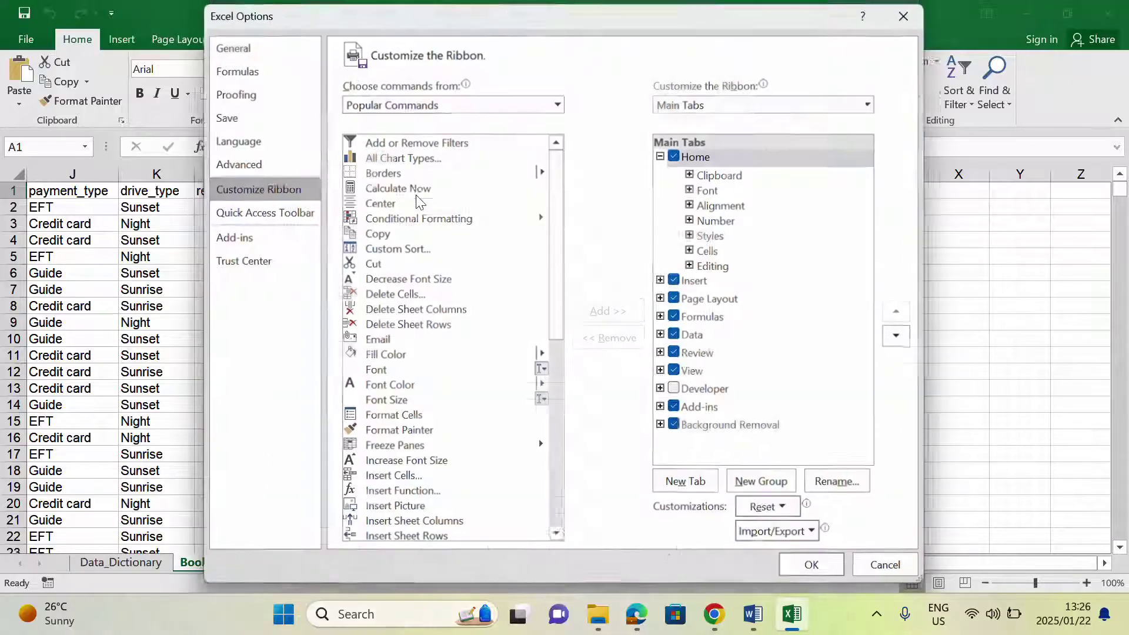
left_click(675, 390)
left_click(675, 390)
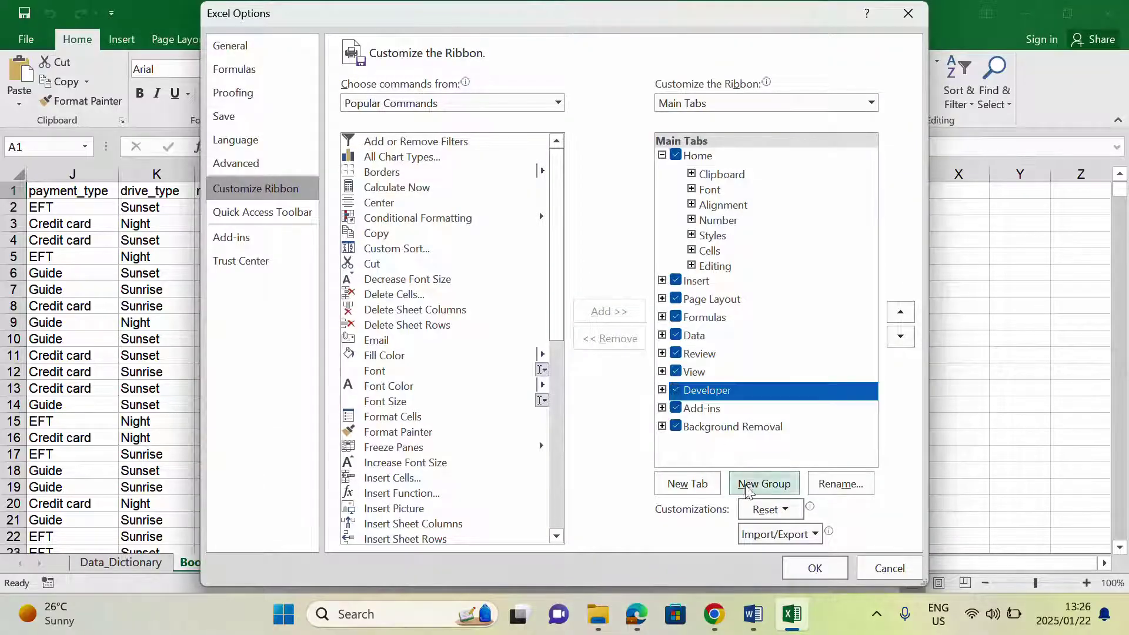
left_click(816, 568)
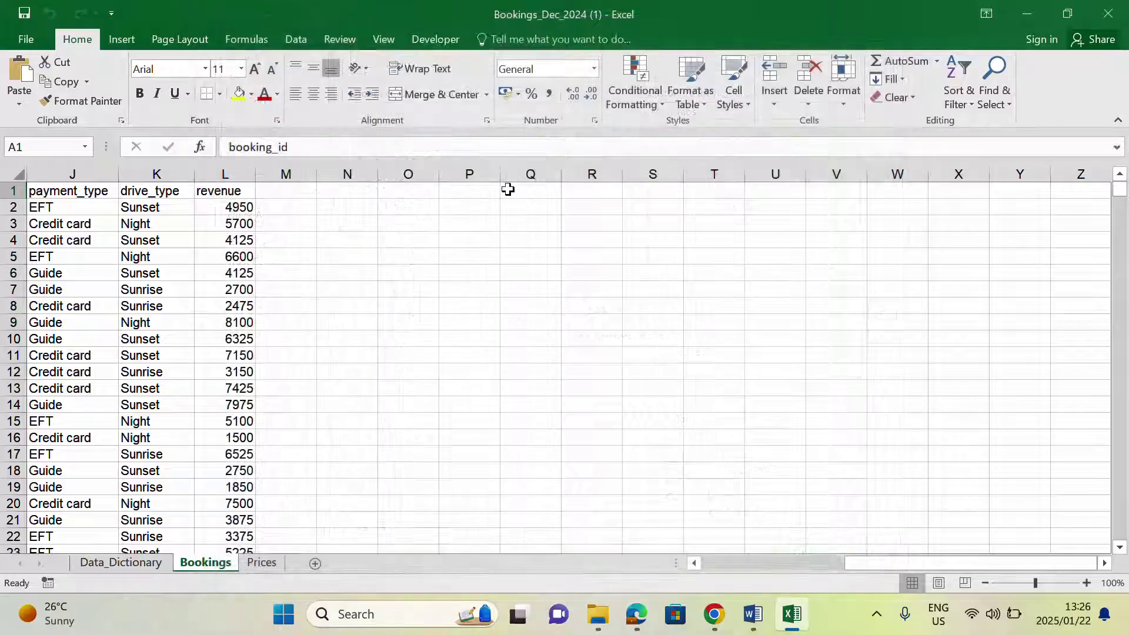
left_click(448, 42)
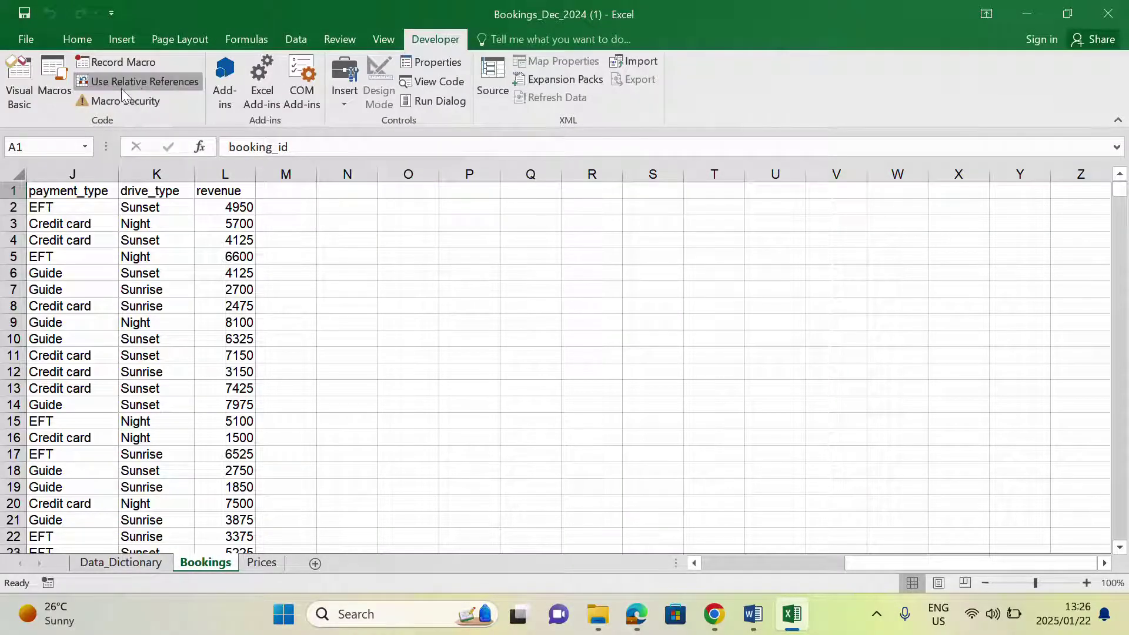
Launch the Visual Basic editor from the Developer tab for Bookings_Dec_2024.
left_click(20, 89)
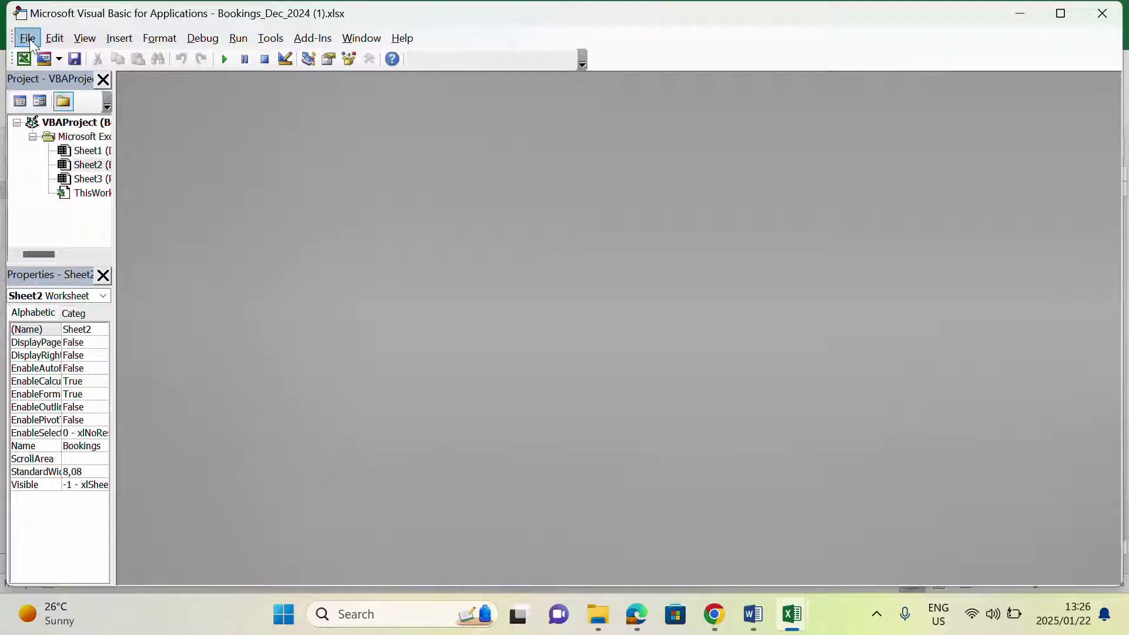
Insert a new Module1 into the Bookings_Dec_2024 project and focus its empty code window.
left_click(119, 38)
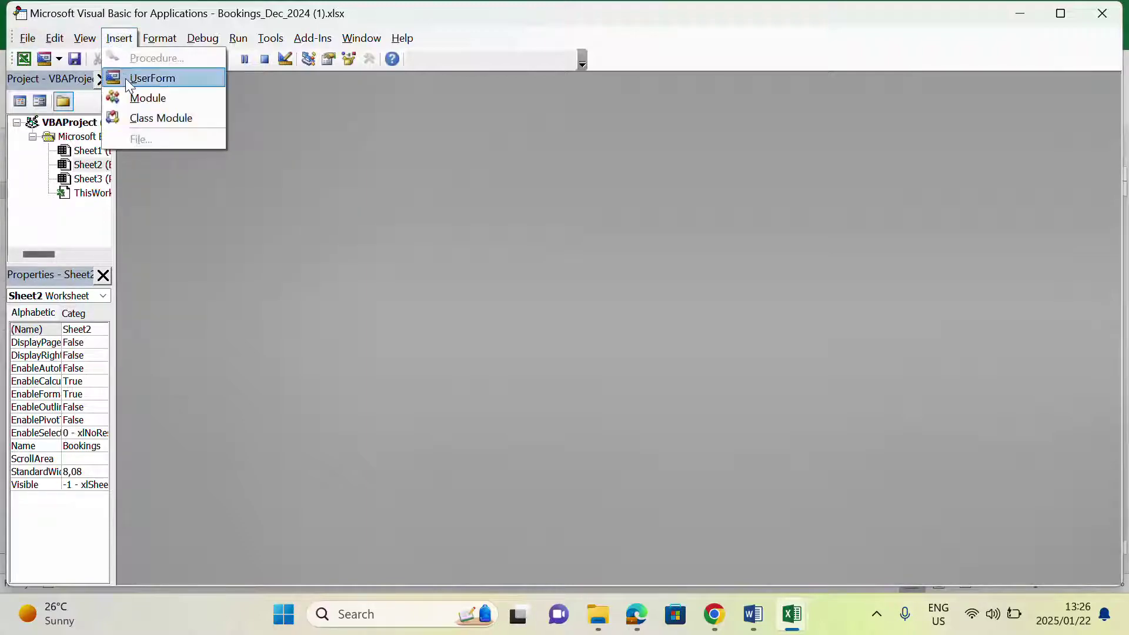
left_click(151, 98)
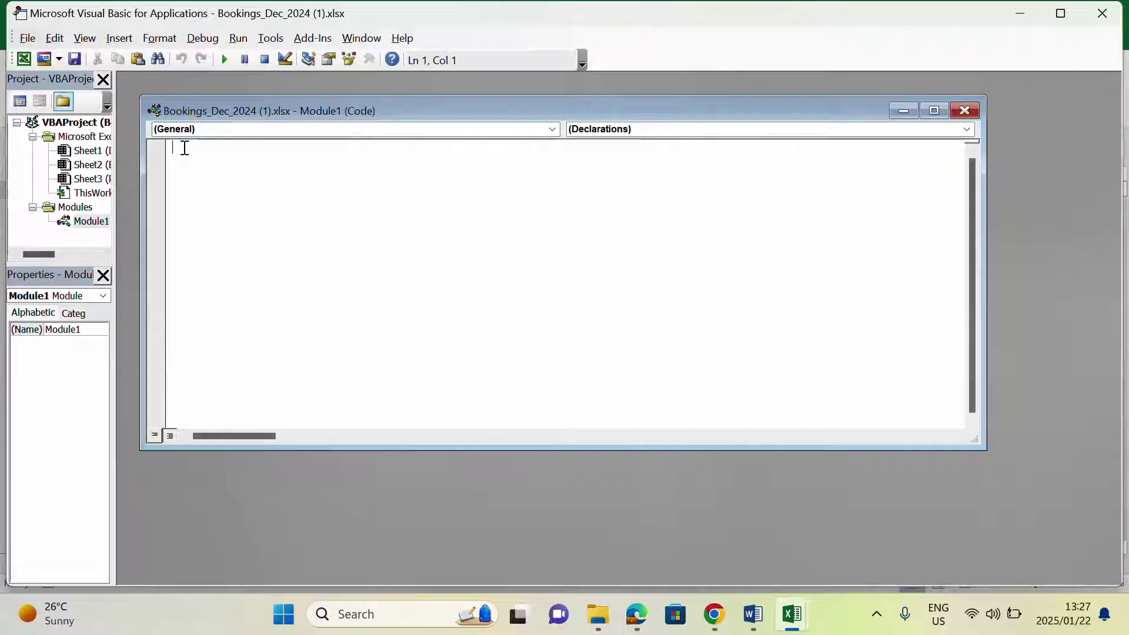
left_click(91, 222)
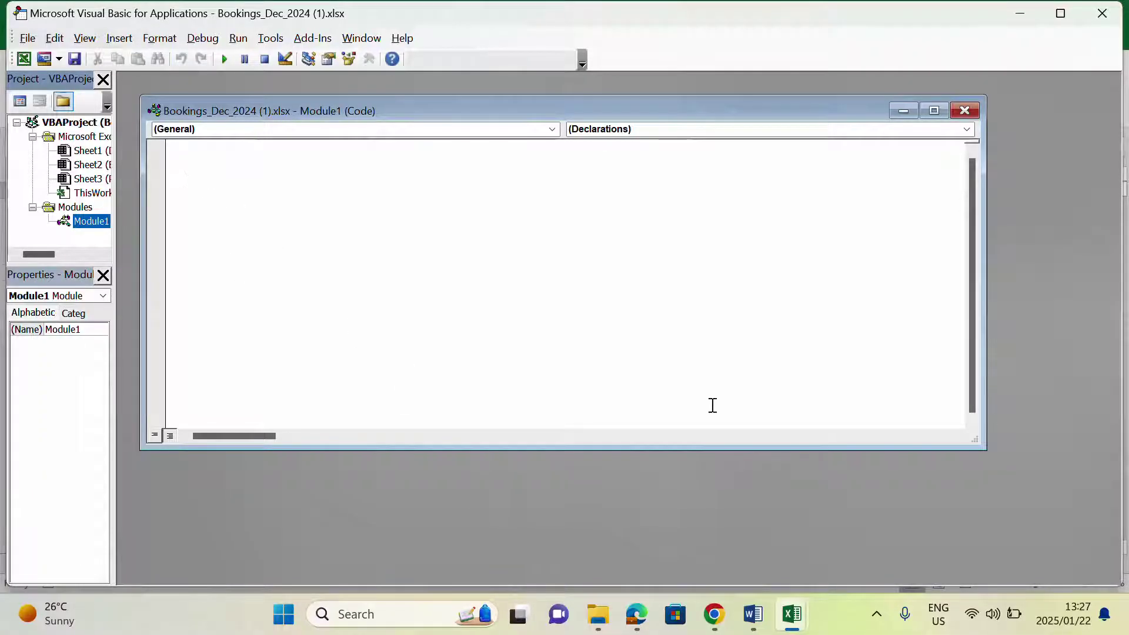
left_click(179, 157)
Paste the RecalculateRevenue macro into Module1 and scroll up to review its code.
right_click(178, 157)
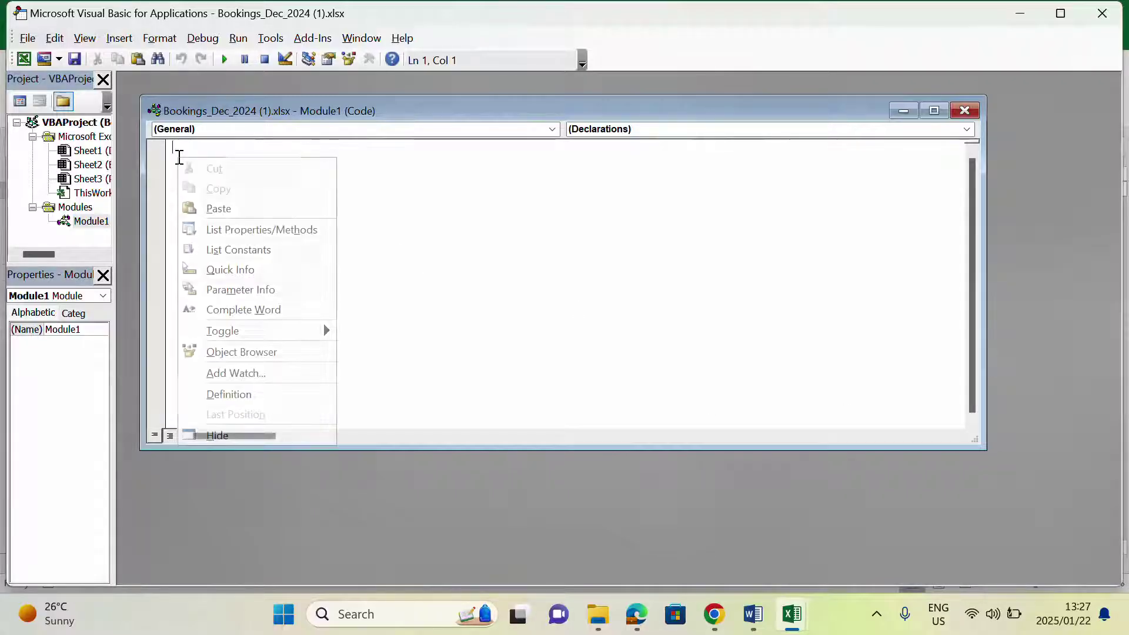
left_click(228, 210)
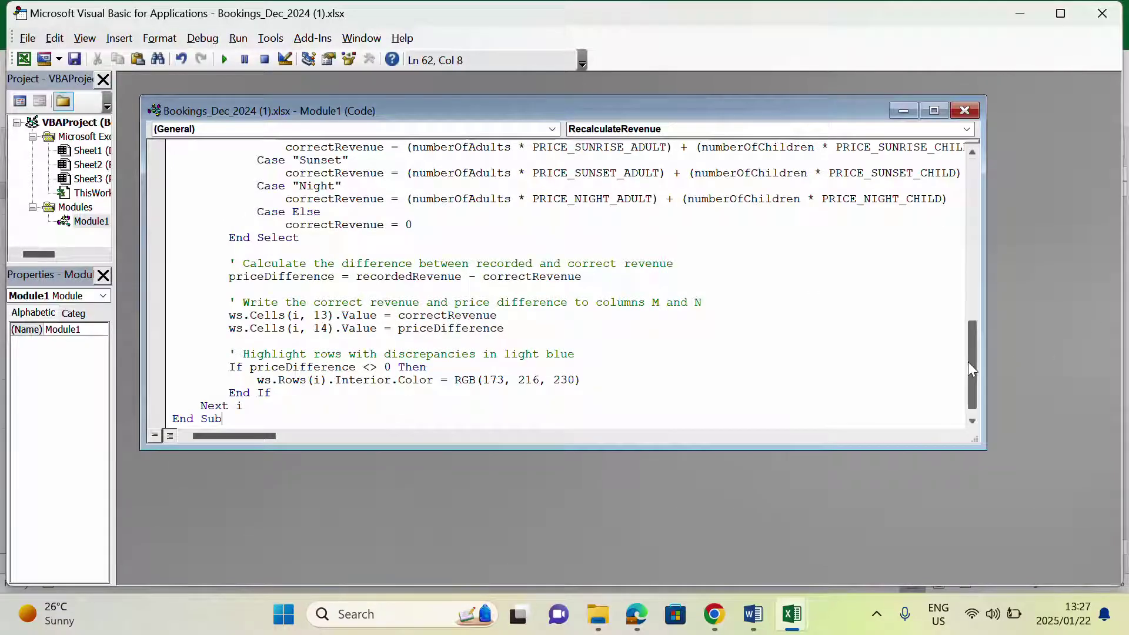
left_click_drag(968, 362, 918, 185)
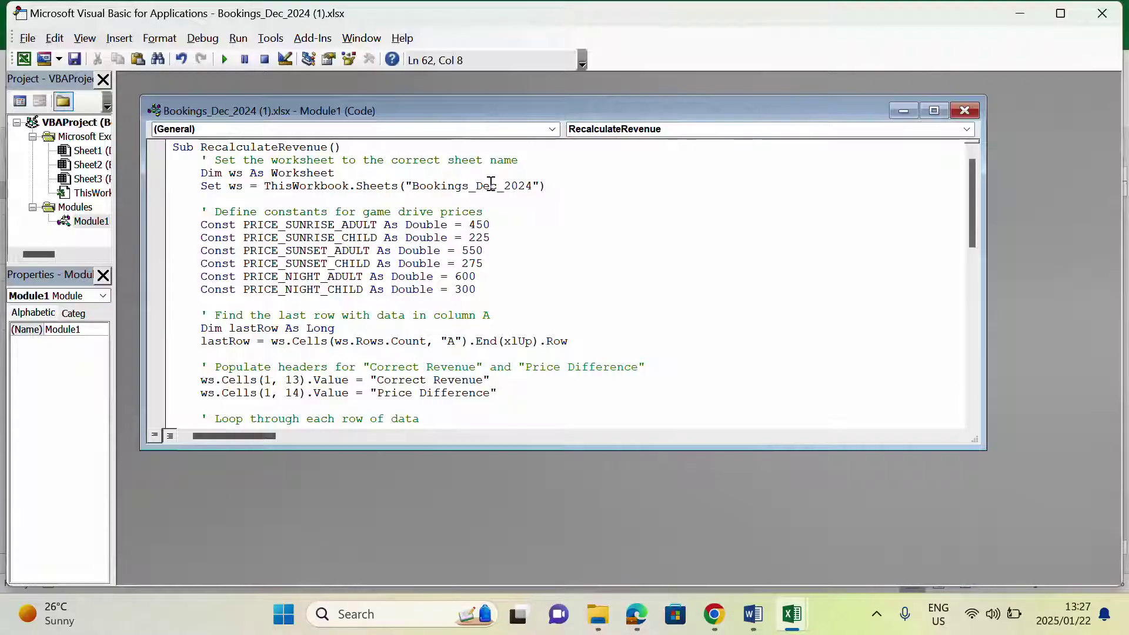
left_click(533, 189)
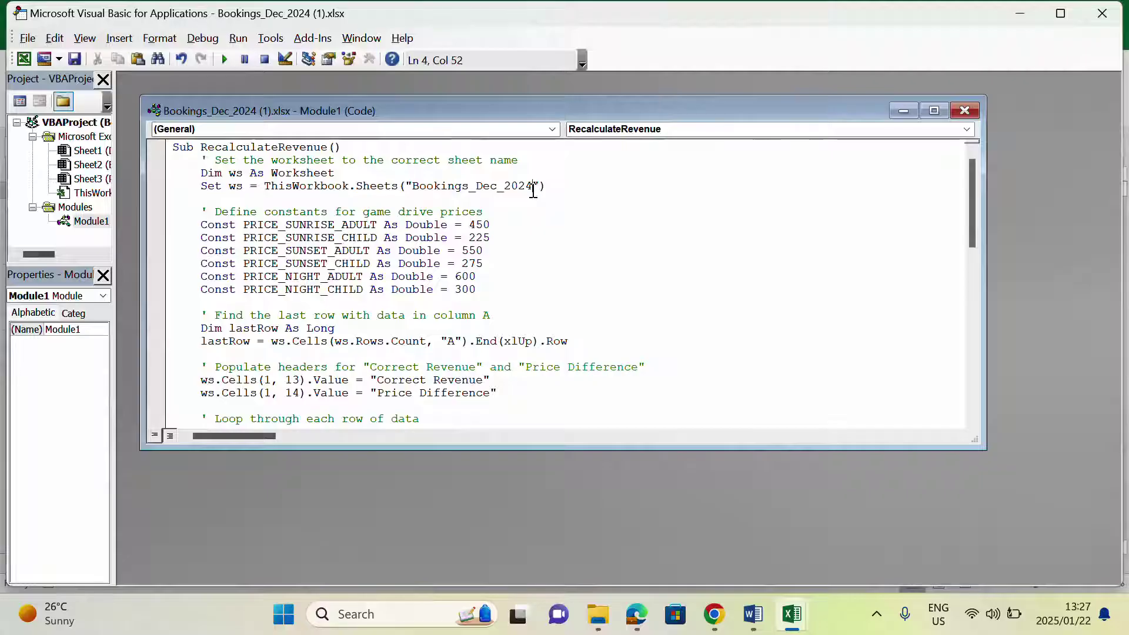